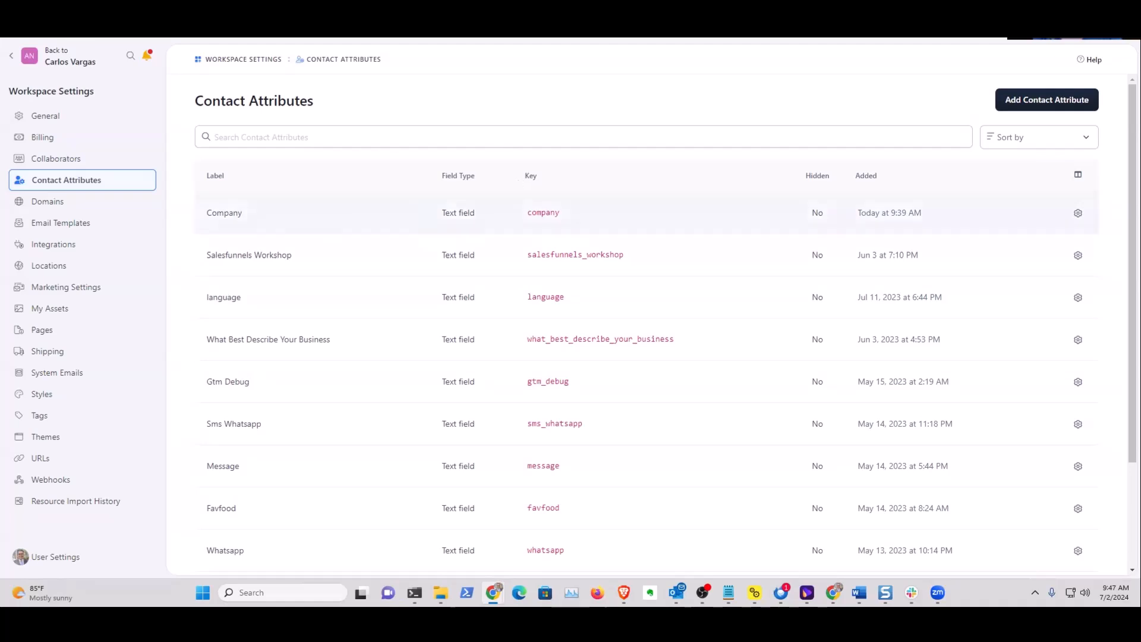
Return to the workspace dashboard and reopen the Contact Attributes page in Workspace Settings
{"action": "left_click", "coordinate": [14, 59]}
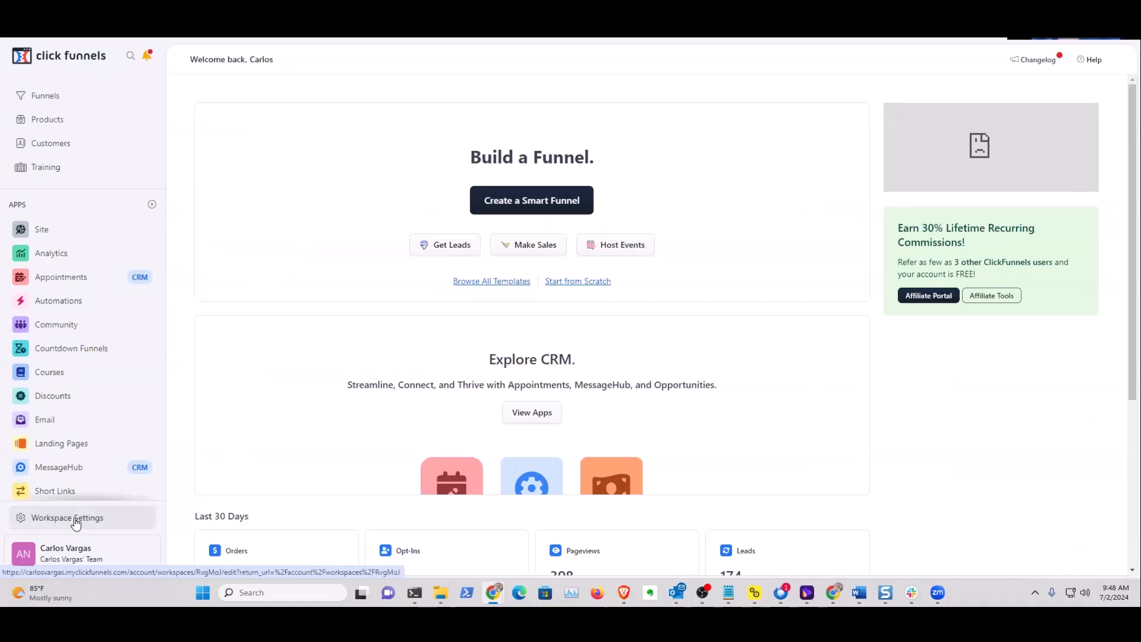
{"action": "left_click", "coordinate": [73, 519]}
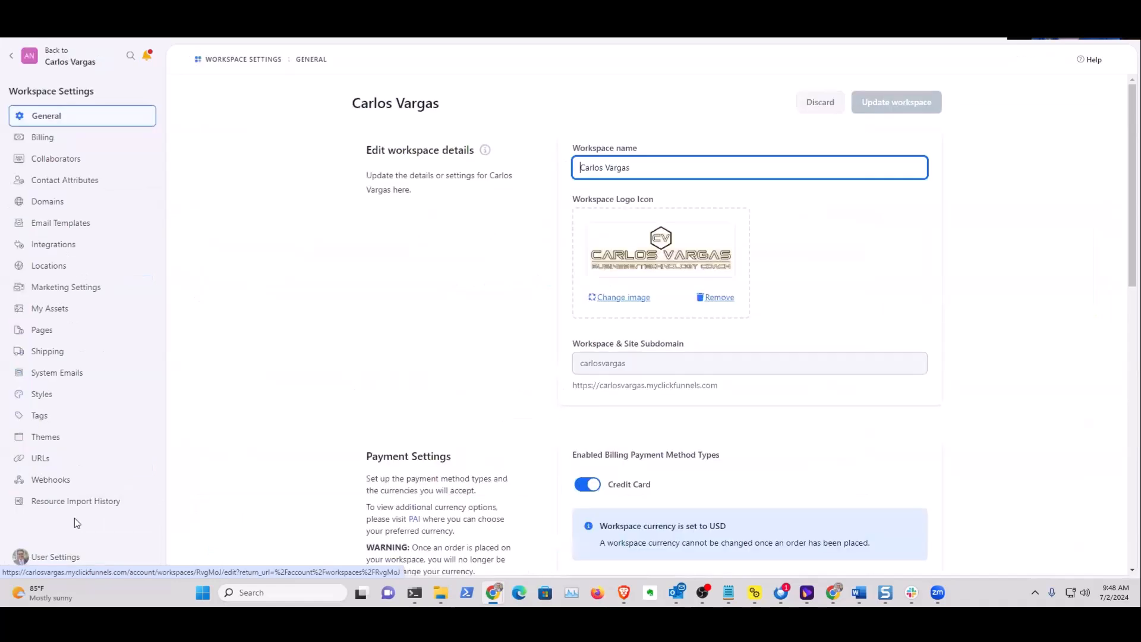
{"action": "left_click", "coordinate": [71, 185]}
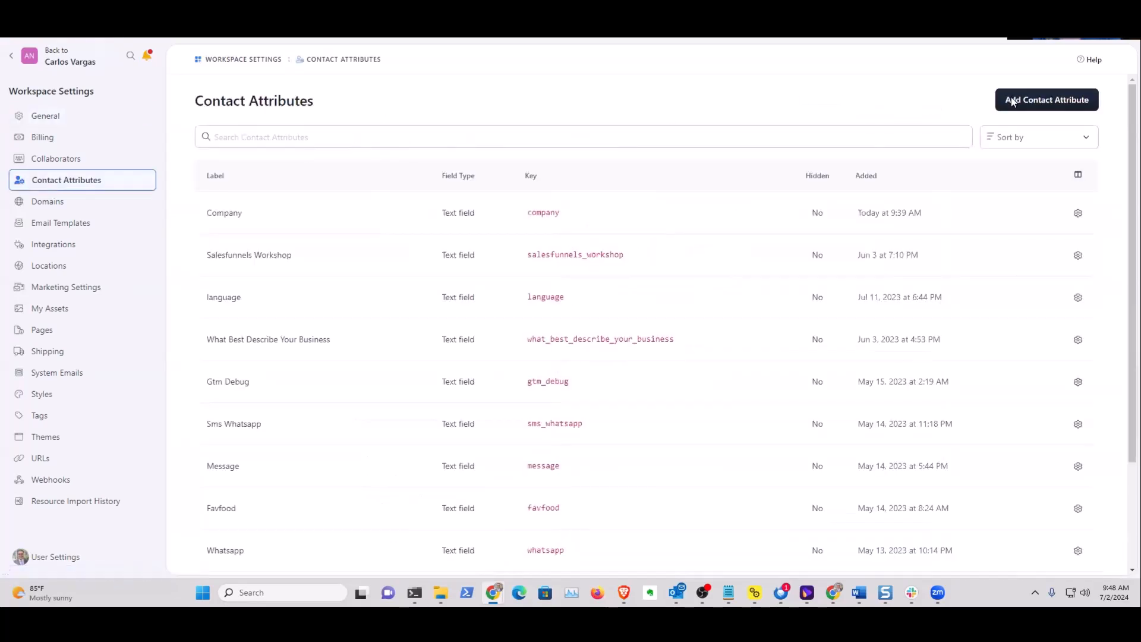
Add a contact attribute labelled calendarlink, keeping Text field as its field type
{"action": "left_click", "coordinate": [1015, 104]}
{"action": "type", "text": "calendar"}
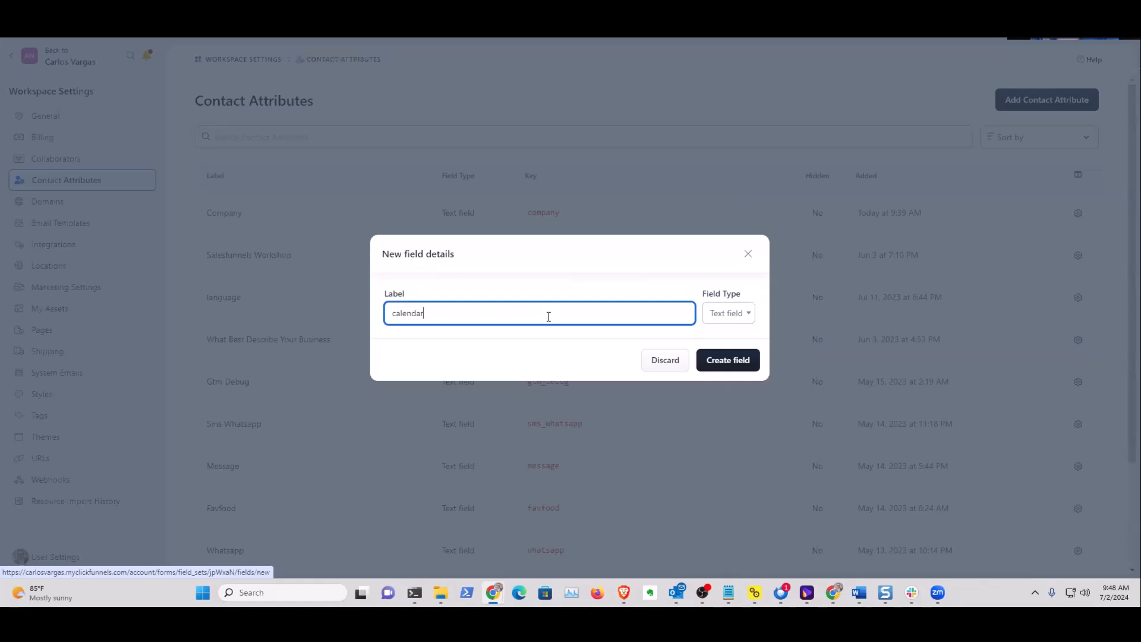
{"action": "type", "text": "link"}
{"action": "left_click", "coordinate": [745, 318]}
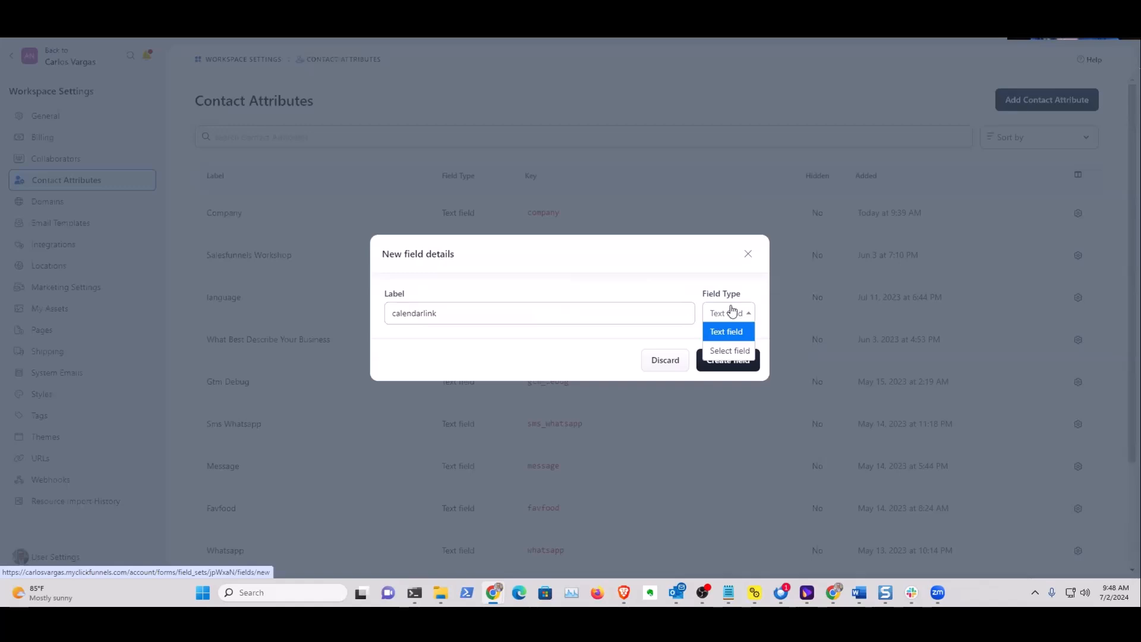
{"action": "left_click", "coordinate": [683, 284]}
{"action": "left_click", "coordinate": [739, 363]}
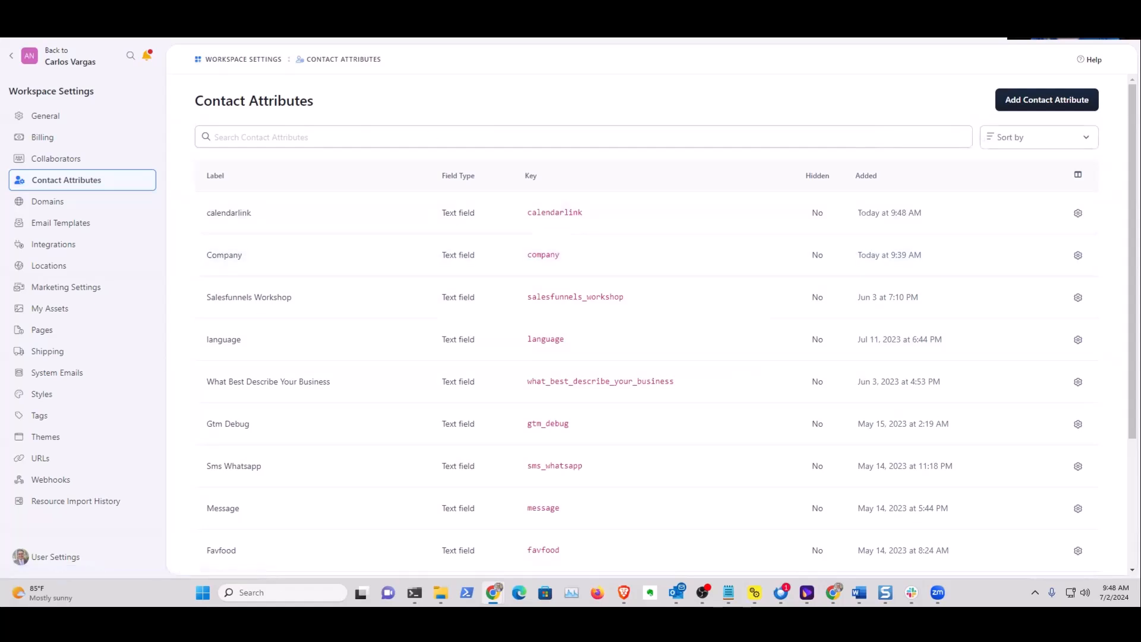
Open ChatGPT in a new browser tab
{"action": "key", "text": "ctrl+t"}
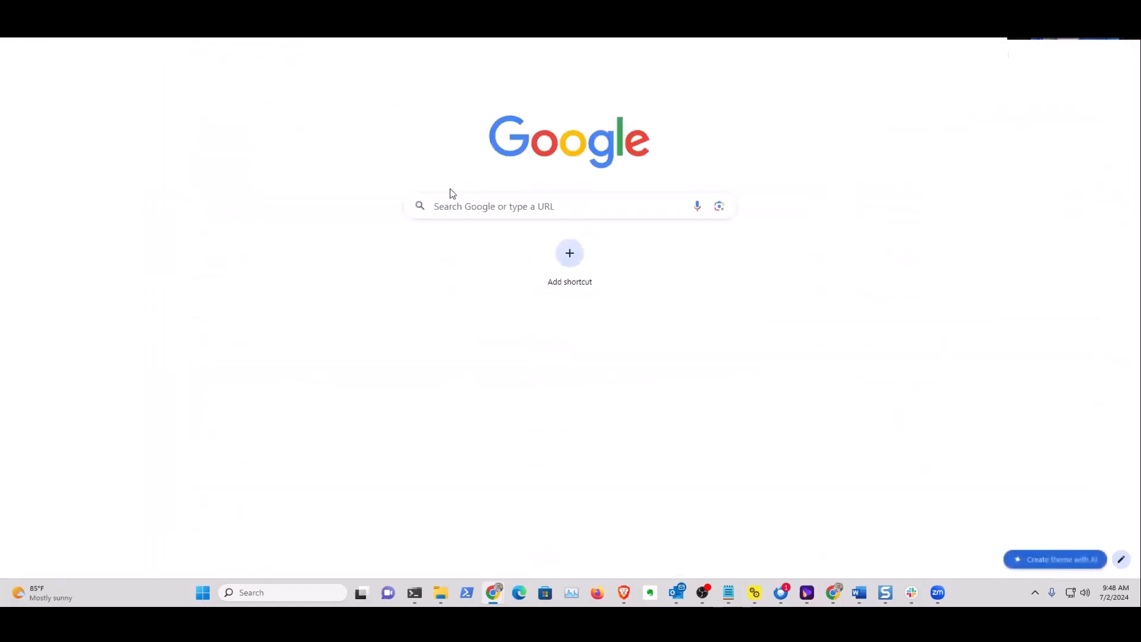
{"action": "type", "text": "chat"}
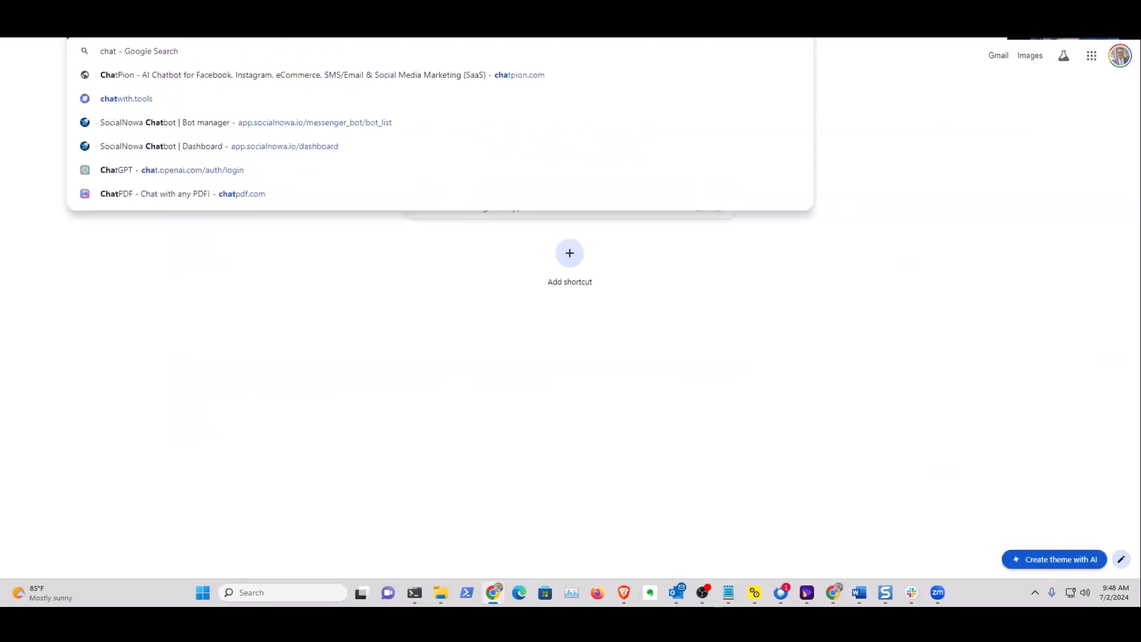
{"action": "key", "text": "Return"}
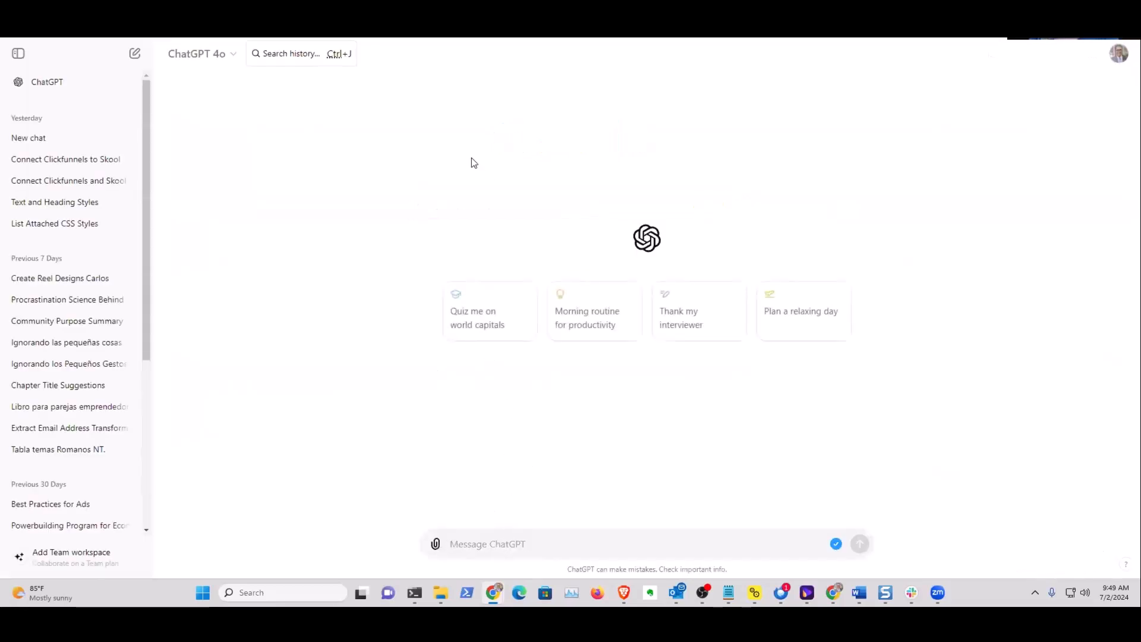
Write a ChatGPT prompt asking for a 10-customer data set in csv format to test an import function
{"action": "type", "text": "I need to d"}
{"action": "type", "text": "reat"}
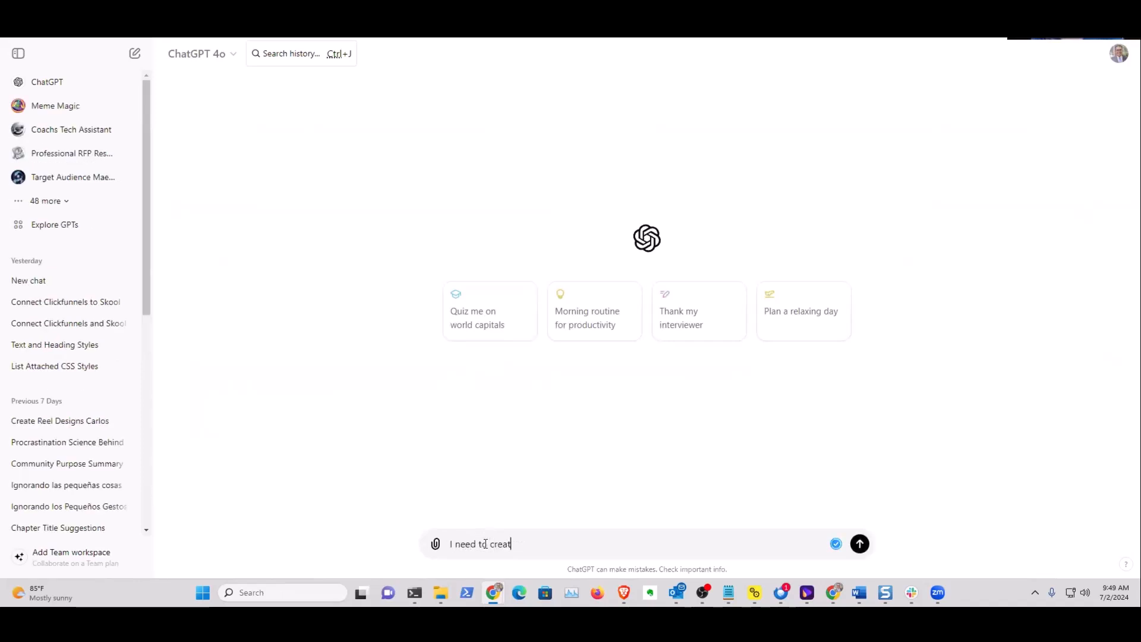
{"action": "type", "text": "e some data to test an import function. Please c"}
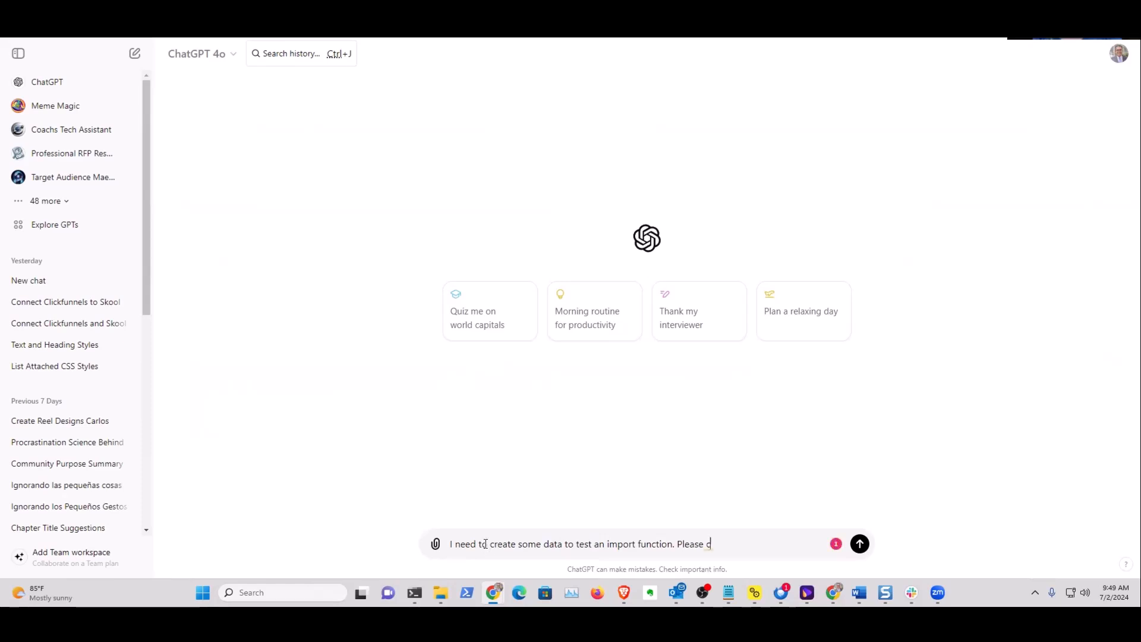
{"action": "type", "text": "an"}
{"action": "key", "text": "BackSpace"}
{"action": "key", "text": "BackSpace"}
{"action": "key", "text": "BackSpace"}
{"action": "type", "text": "10 customer data set in a csv format. "}
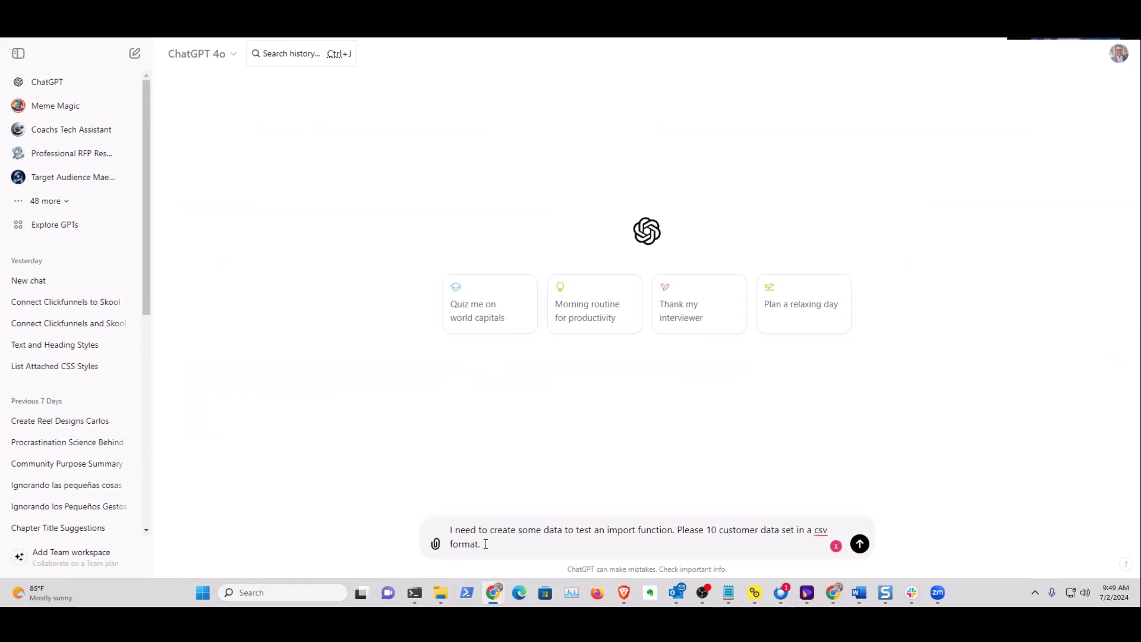
Specify the table format Firstname, Lastname, Email, Company, Calendarlink, phone in the prompt and send it
{"action": "type", "text": "Use this table format"}
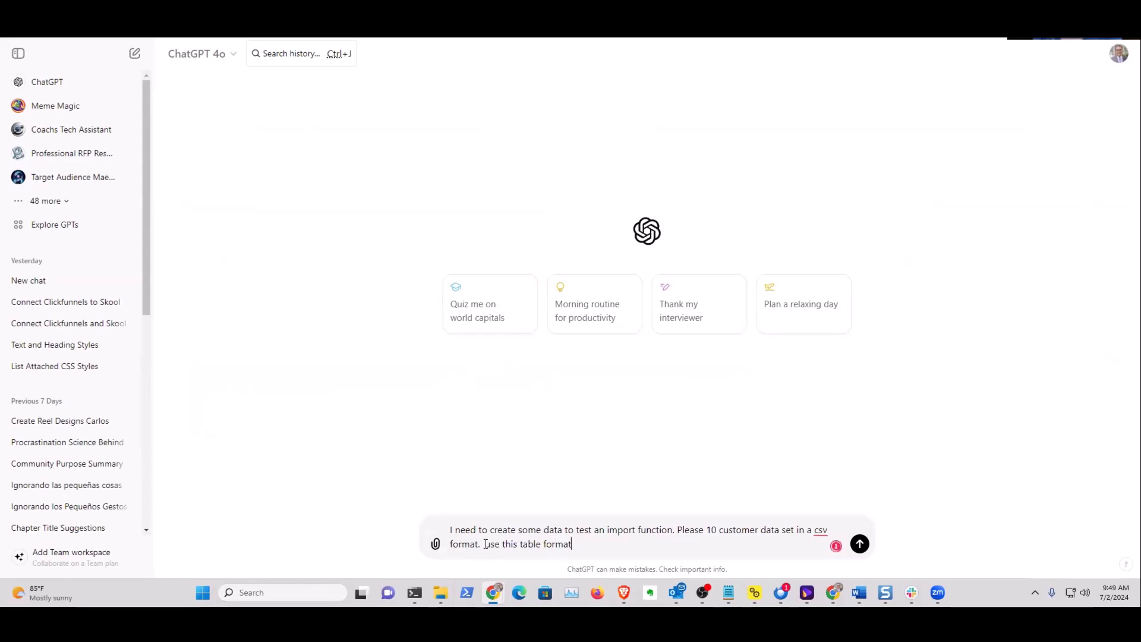
{"action": "type", "text": ":  name,"}
{"action": "key", "text": "BackSpace"}
{"action": "key", "text": "BackSpace"}
{"action": "key", "text": "BackSpace"}
{"action": "key", "text": "BackSpace"}
{"action": "key", "text": "BackSpace"}
{"action": "key", "text": "BackSpace"}
{"action": "type", "text": "Firstname, L"}
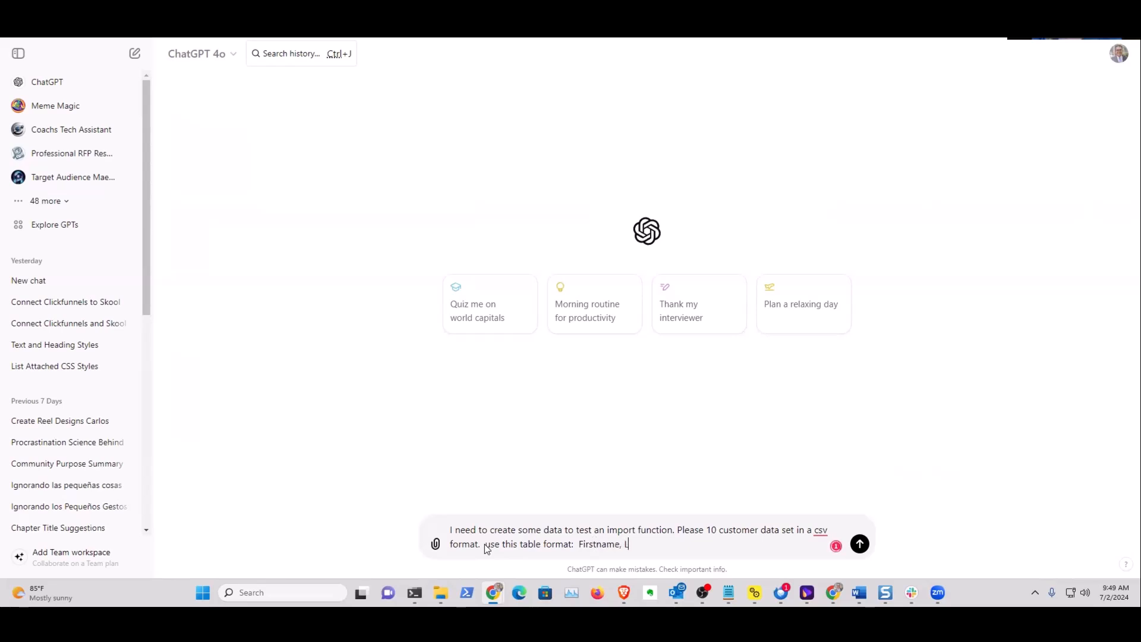
{"action": "type", "text": "astname, Email, Company,"}
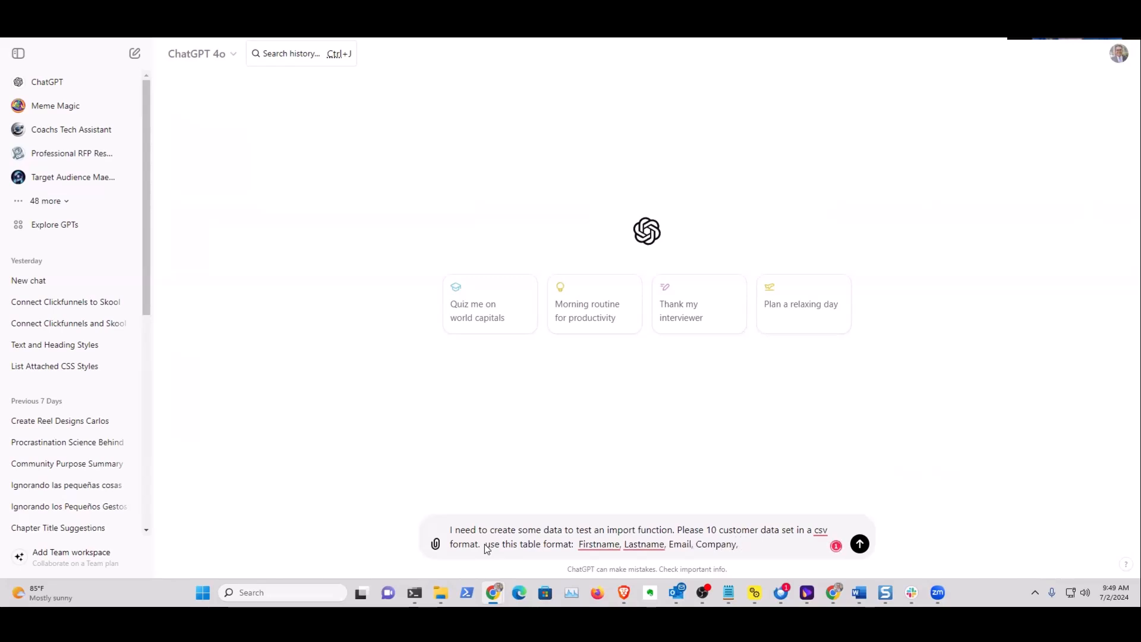
{"action": "type", "text": "  Calendarlink, phone,"}
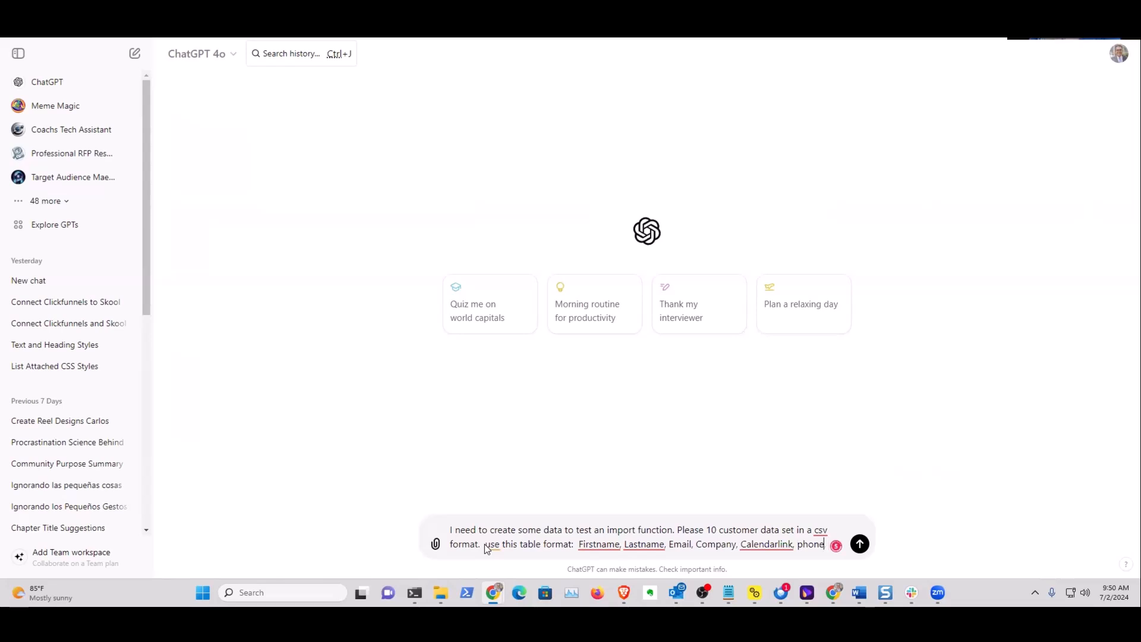
{"action": "key", "text": "Return"}
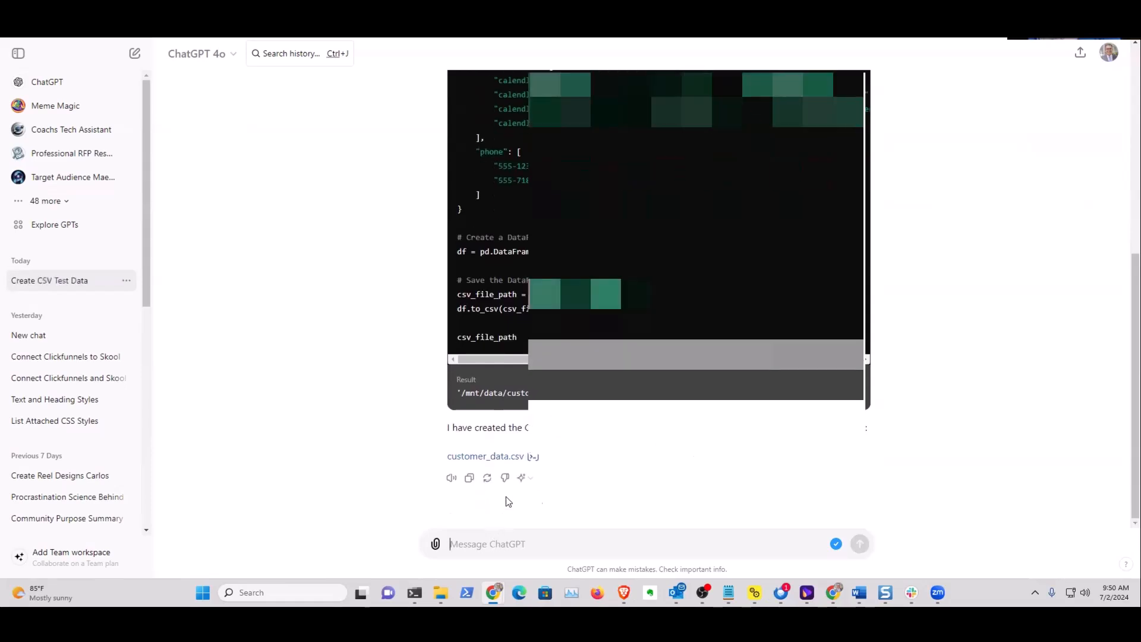
Download the generated customer_data.csv to the Downloads folder and open it in Excel
{"action": "left_click", "coordinate": [502, 460]}
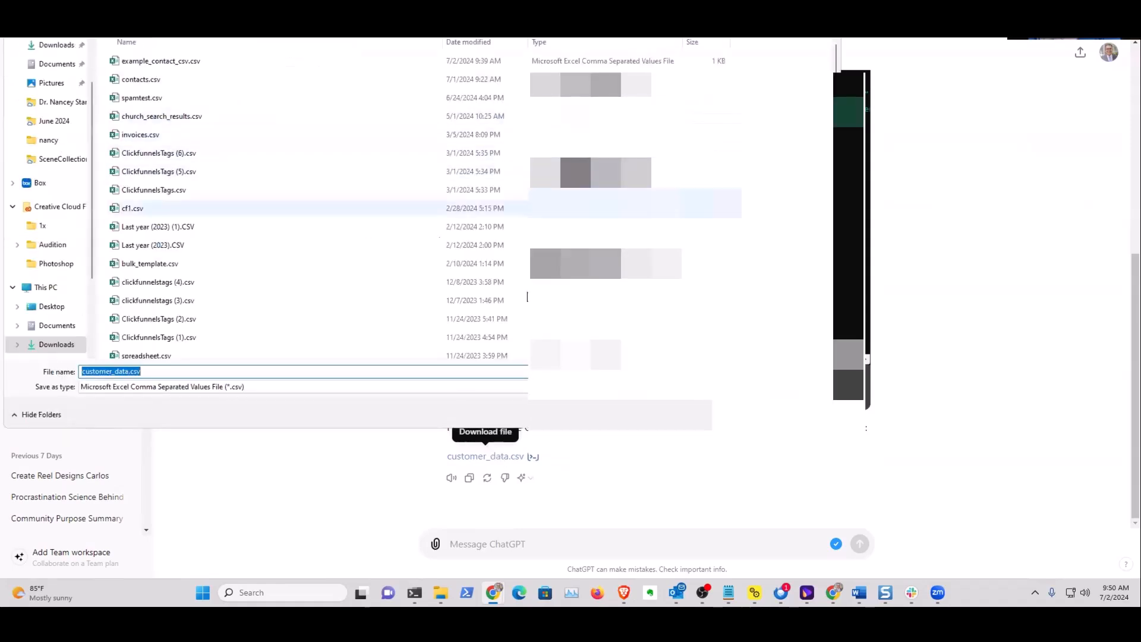
{"action": "key", "text": "Return"}
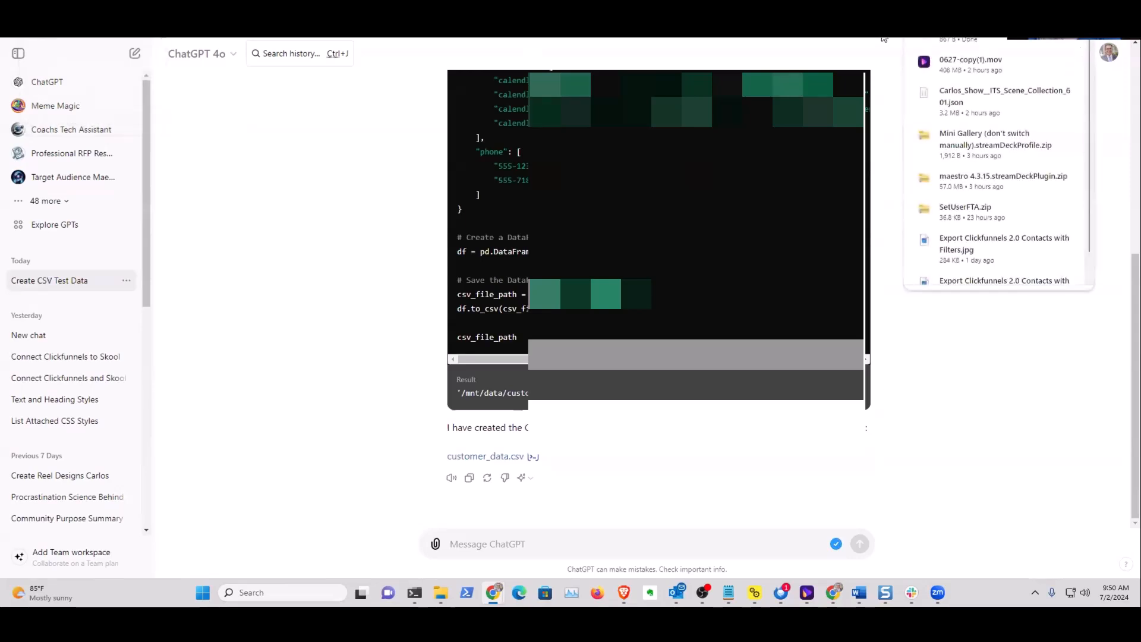
{"action": "left_click", "coordinate": [951, 38]}
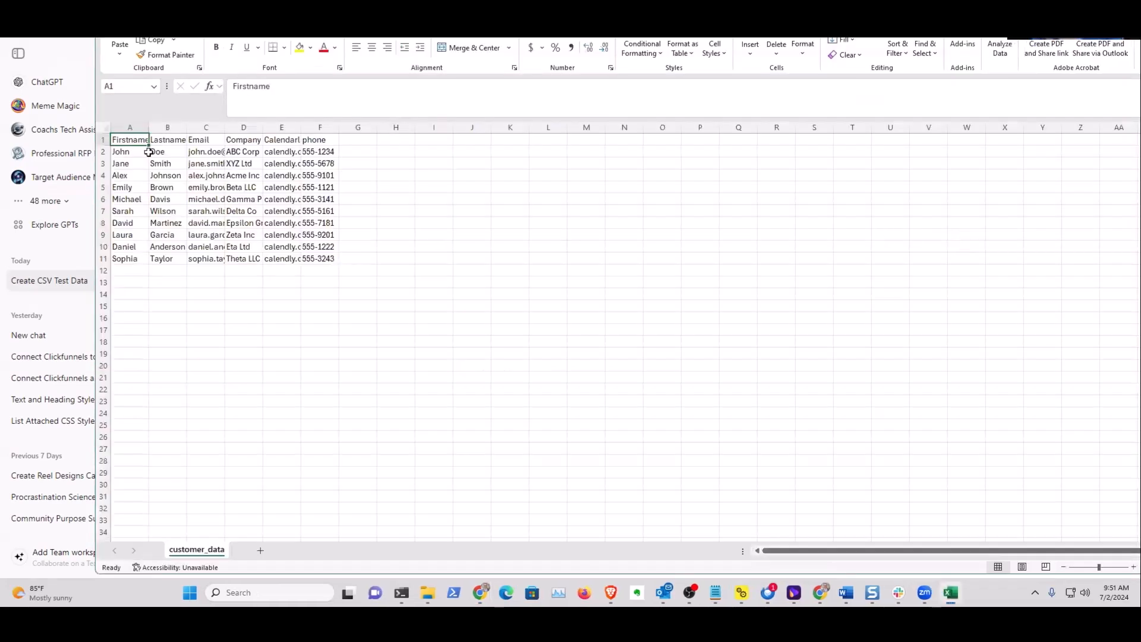
Fit the Firstname, Lastname, Email, Company and Calendarlink columns to their contents and reposition the window to view the data
{"action": "double_click", "coordinate": [149, 127]}
{"action": "double_click", "coordinate": [189, 128]}
{"action": "double_click", "coordinate": [228, 128]}
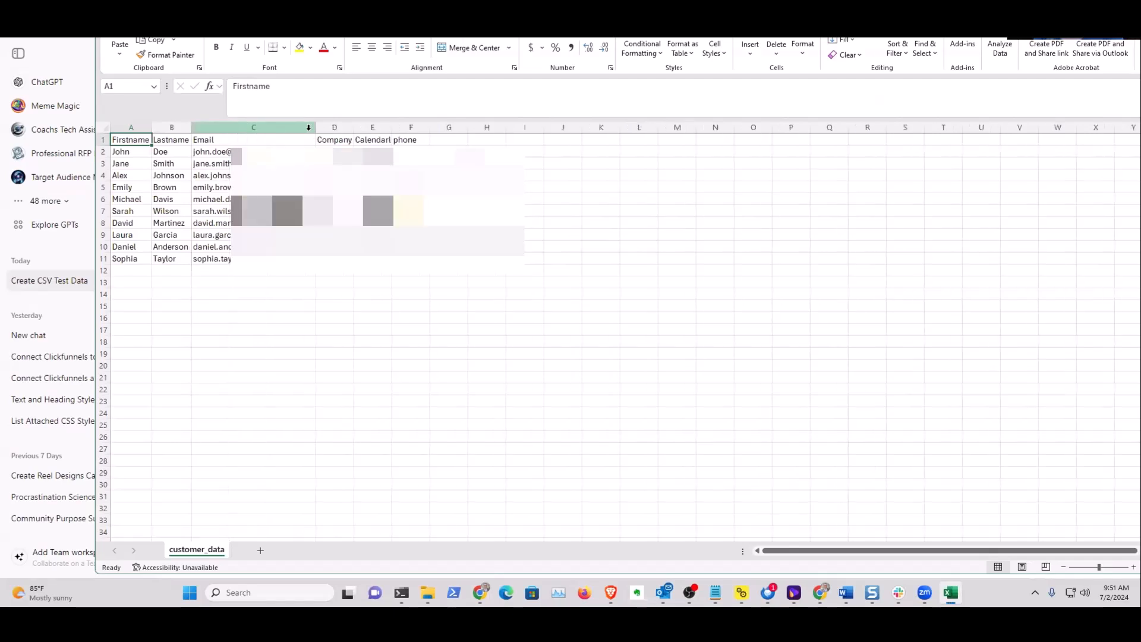
{"action": "double_click", "coordinate": [354, 128]}
{"action": "double_click", "coordinate": [409, 127]}
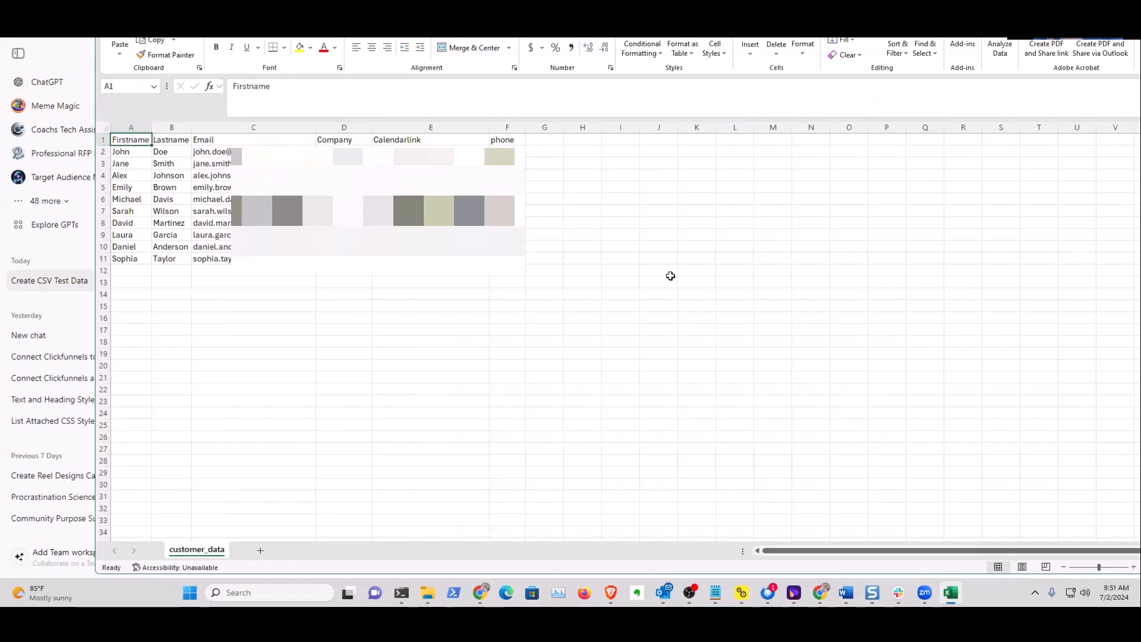
{"action": "left_click_drag", "start_coordinate": [594, 12], "coordinate": [527, 18]}
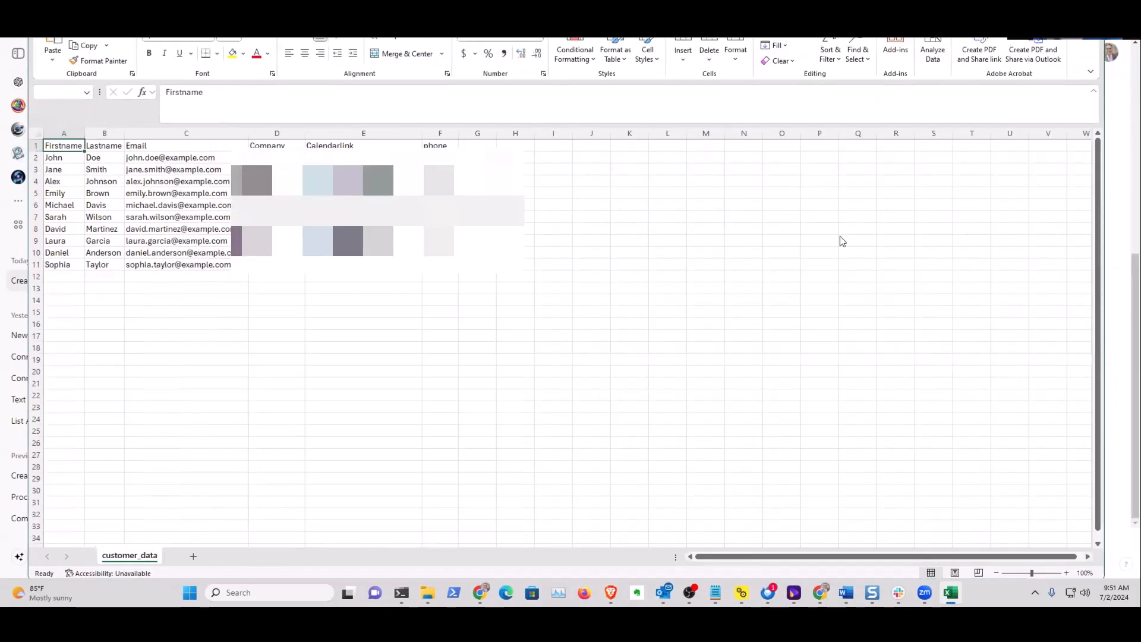
{"action": "left_click", "coordinate": [662, 366]}
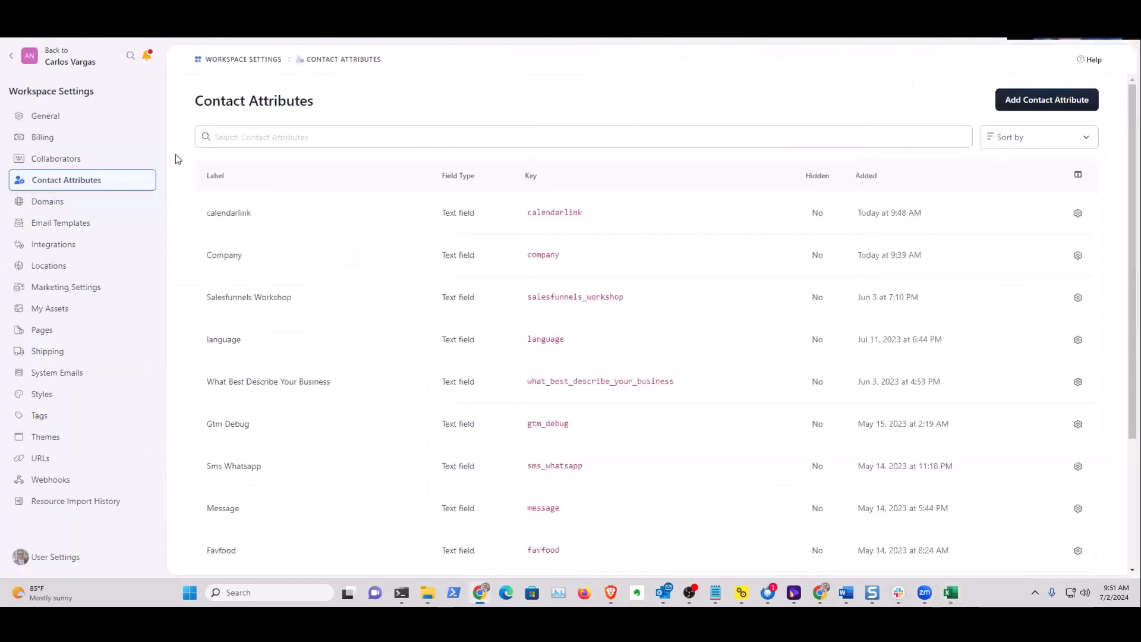
Switch to ClickFunnels and start a new CSV import from the customer contacts' import actions
{"action": "left_click", "coordinate": [13, 59]}
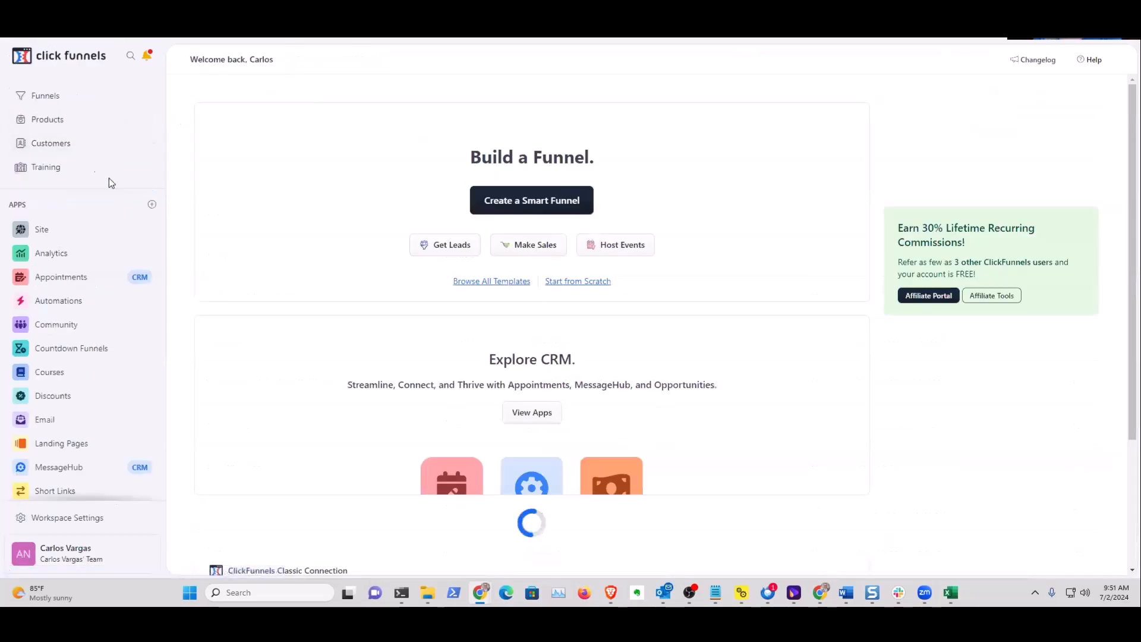
{"action": "left_click", "coordinate": [48, 144]}
{"action": "left_click", "coordinate": [70, 166]}
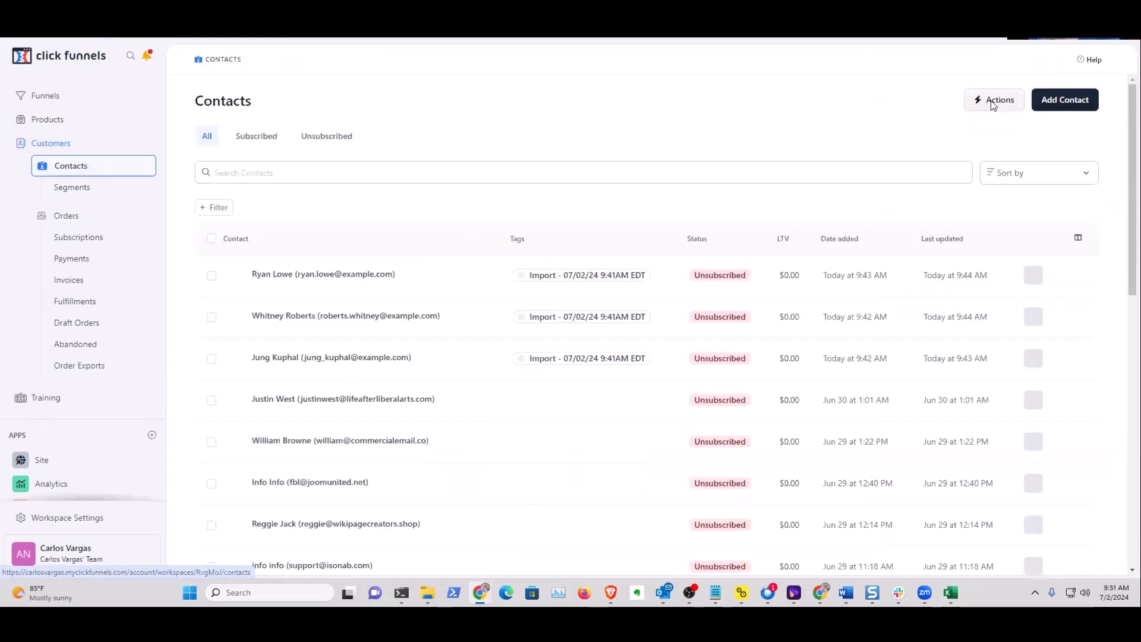
{"action": "left_click", "coordinate": [990, 101]}
{"action": "left_click", "coordinate": [971, 127]}
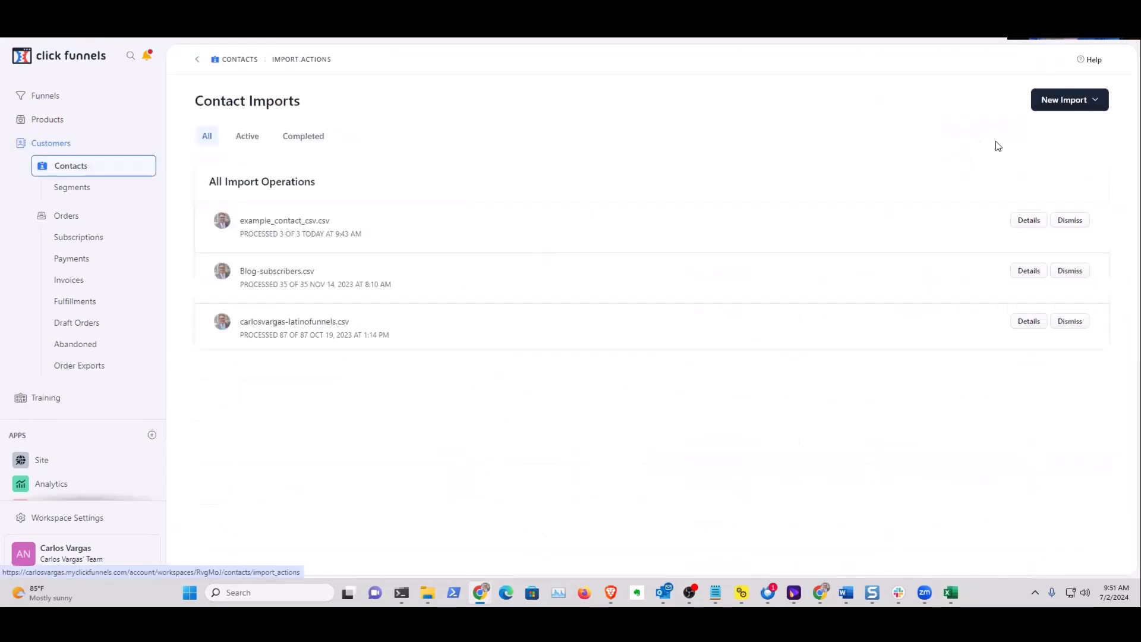
{"action": "left_click", "coordinate": [1086, 107]}
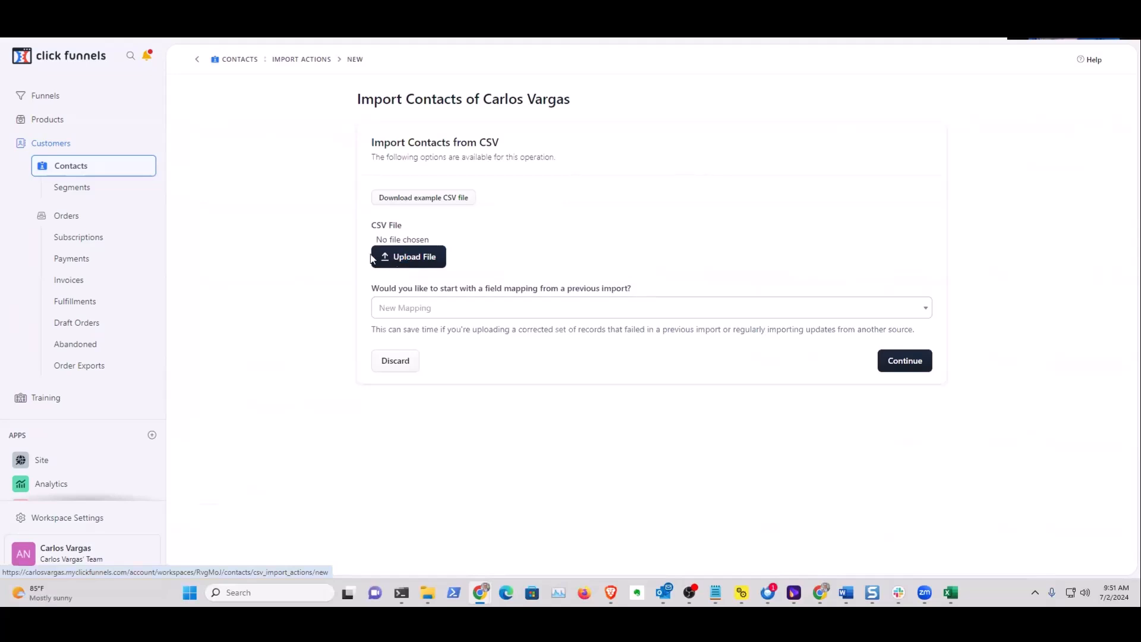
Upload customer_data.csv as the import file and continue to the field mappings with a new mapping
{"action": "left_click", "coordinate": [398, 262]}
{"action": "left_click", "coordinate": [162, 60]}
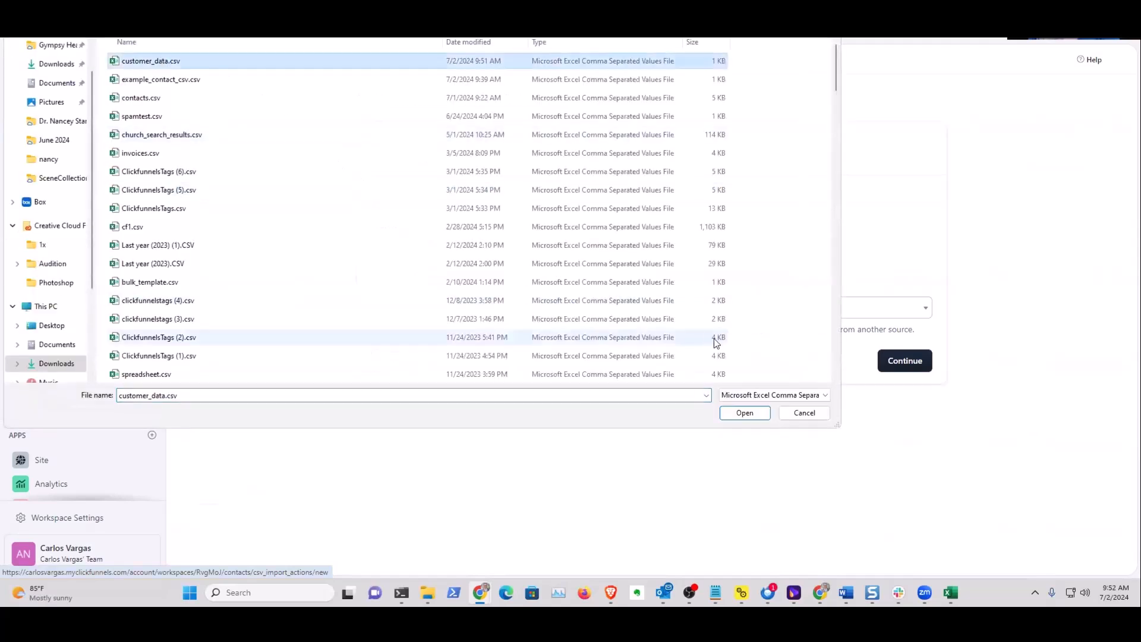
{"action": "left_click", "coordinate": [740, 412]}
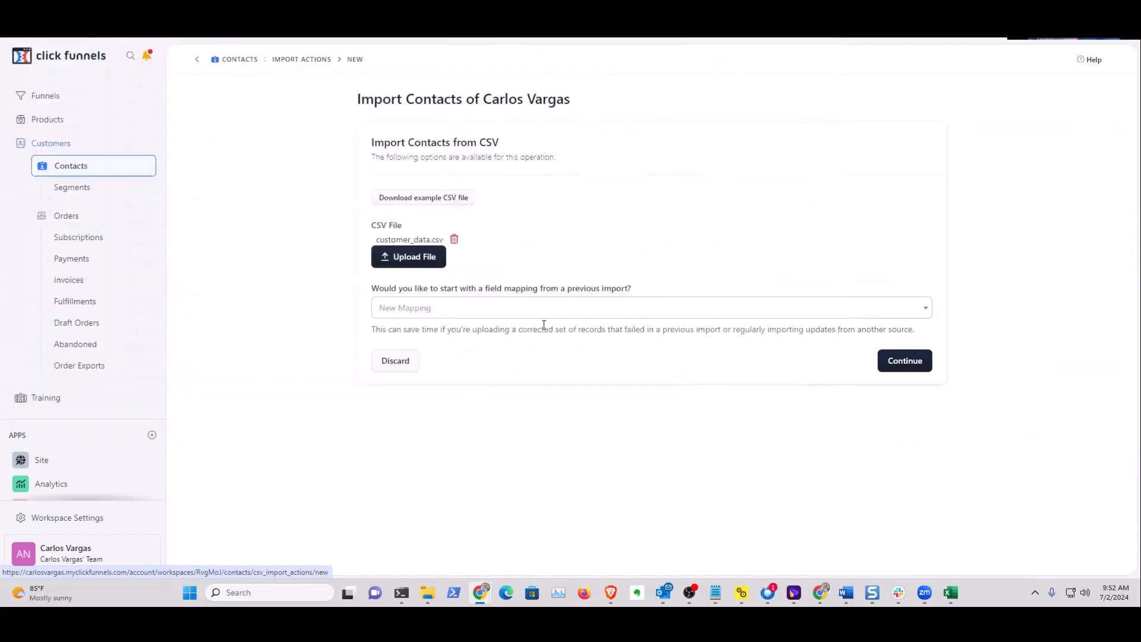
{"action": "left_click", "coordinate": [902, 363]}
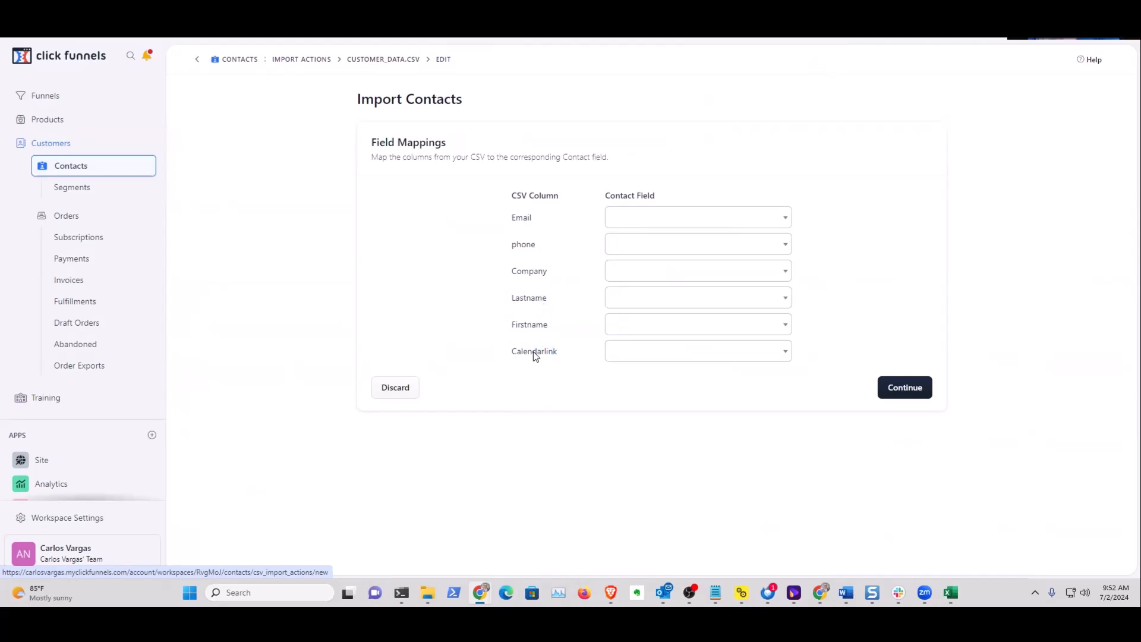
Map the Email column to Email address and the phone column to Phone number
{"action": "left_click", "coordinate": [664, 224]}
{"action": "left_click", "coordinate": [659, 304]}
{"action": "left_click", "coordinate": [653, 247]}
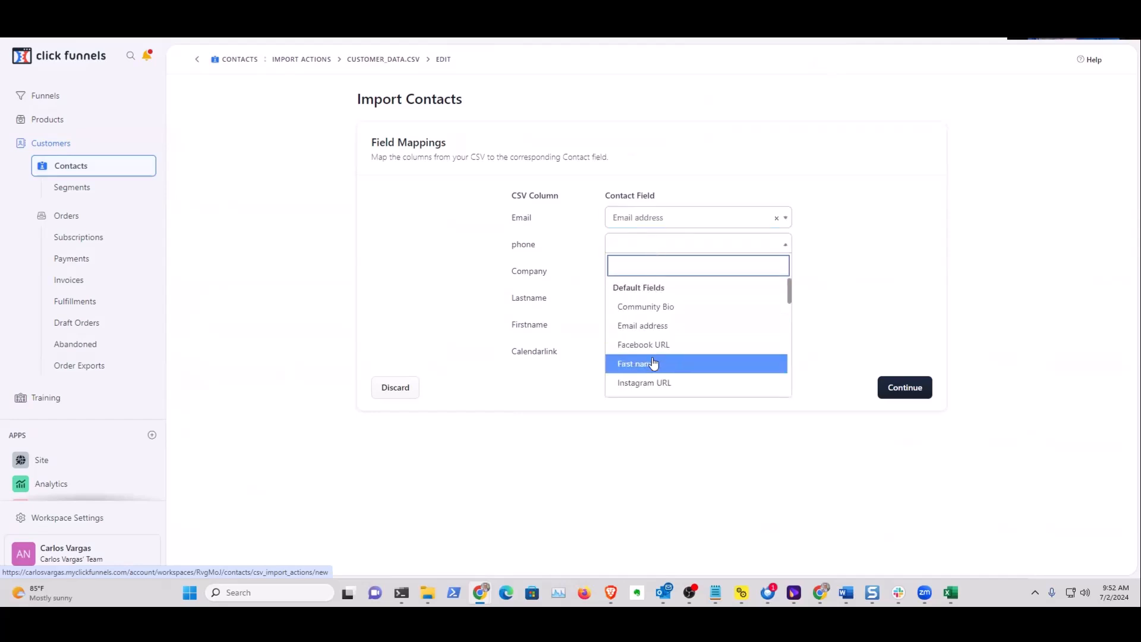
{"action": "scroll", "coordinate": [654, 363], "scroll_direction": "down", "scroll_amount": 1}
{"action": "scroll", "coordinate": [653, 364], "scroll_direction": "down", "scroll_amount": 1}
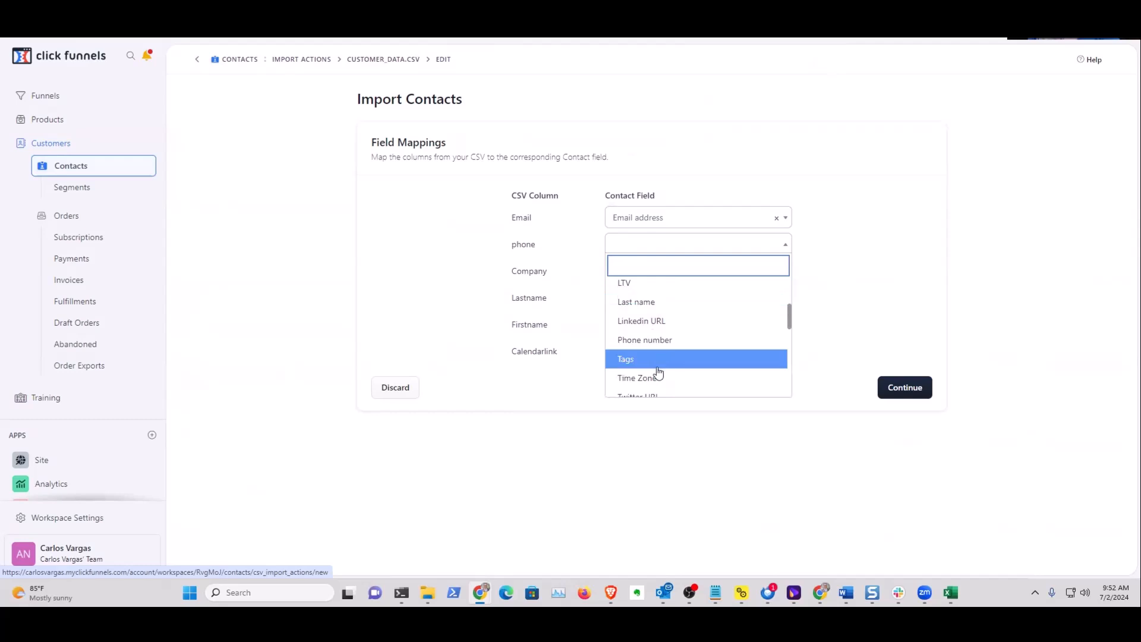
{"action": "left_click", "coordinate": [652, 338]}
Map the Company column to the Company custom field
{"action": "left_click", "coordinate": [663, 273]}
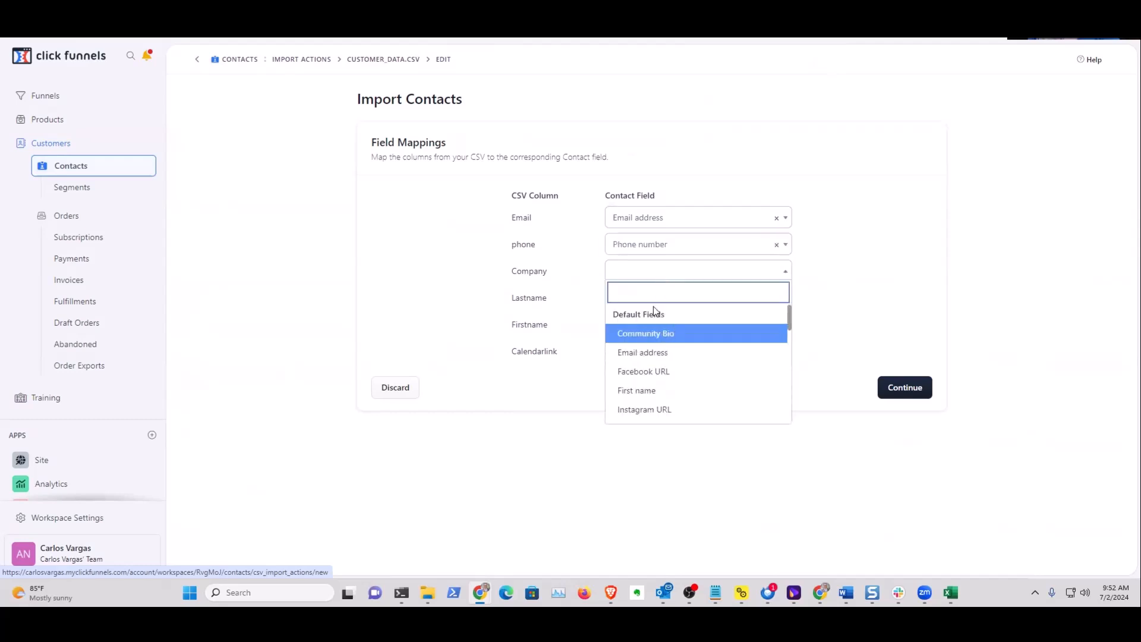
{"action": "scroll", "coordinate": [683, 342], "scroll_direction": "down", "scroll_amount": 5}
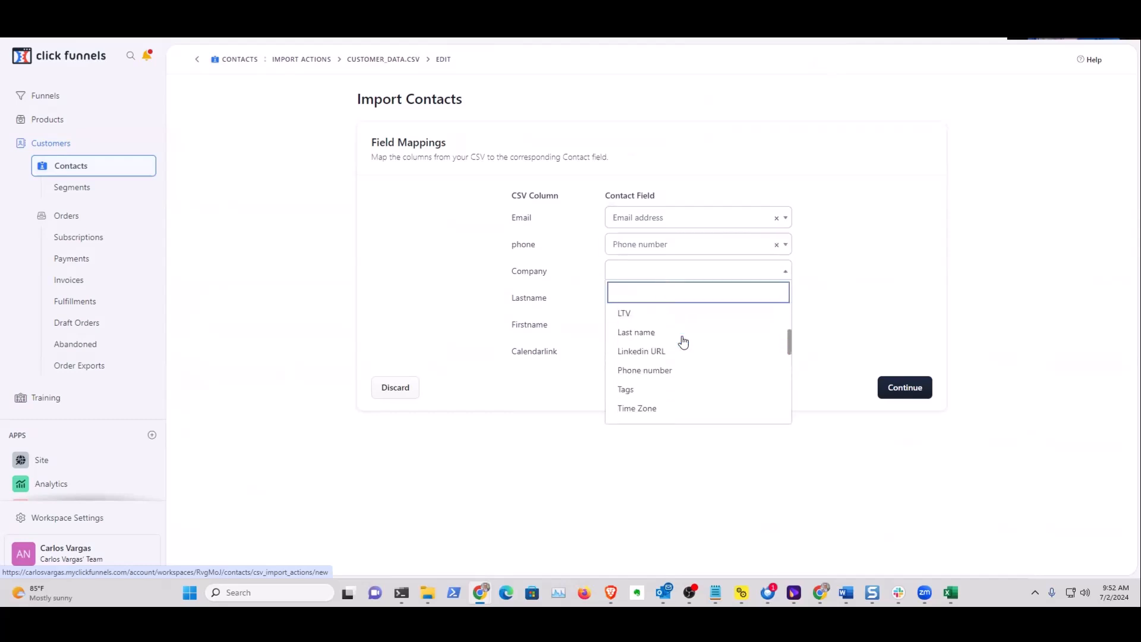
{"action": "scroll", "coordinate": [684, 342], "scroll_direction": "down", "scroll_amount": 2}
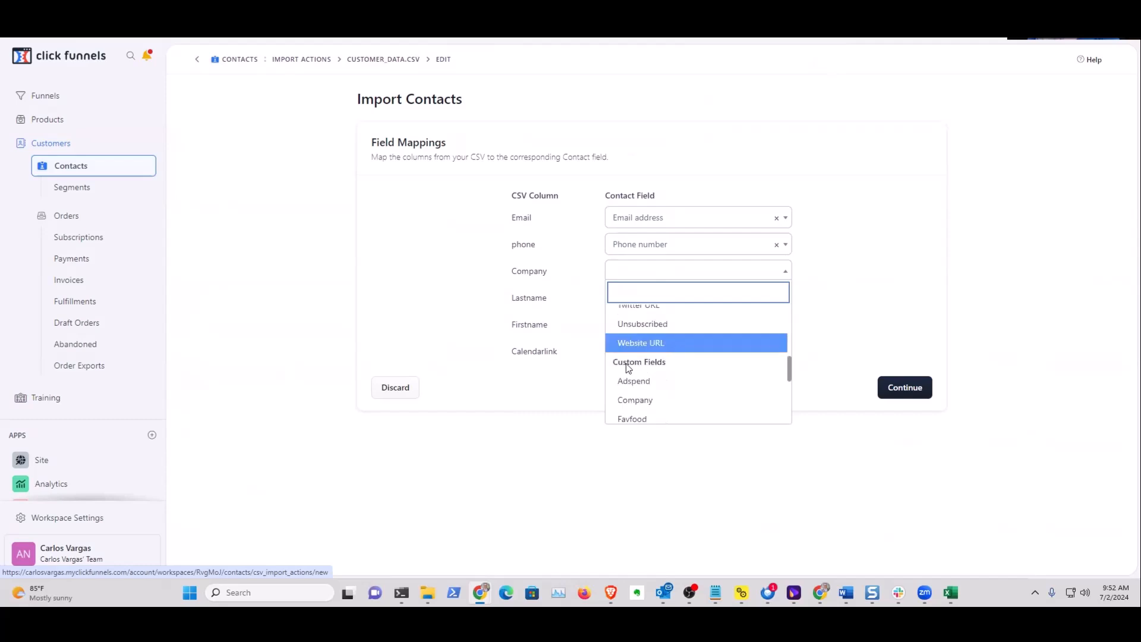
{"action": "left_click", "coordinate": [642, 400]}
Map the Lastname column to Last name and the Firstname column to First name
{"action": "left_click", "coordinate": [640, 303]}
{"action": "scroll", "coordinate": [654, 377], "scroll_direction": "down", "scroll_amount": 2}
{"action": "left_click", "coordinate": [649, 412]}
{"action": "left_click", "coordinate": [646, 328]}
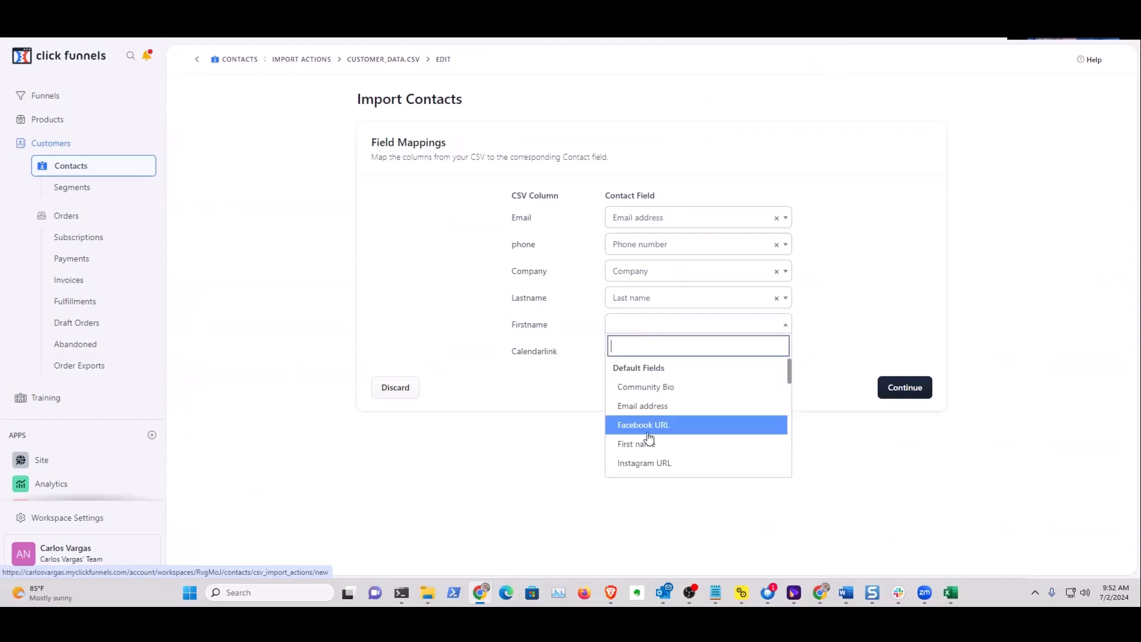
{"action": "scroll", "coordinate": [648, 441], "scroll_direction": "down", "scroll_amount": 1}
{"action": "left_click", "coordinate": [652, 384]}
Map the Calendarlink column to the calendarlink custom field and continue to the import preview
{"action": "left_click", "coordinate": [715, 351]}
{"action": "scroll", "coordinate": [665, 430], "scroll_direction": "down", "scroll_amount": 7}
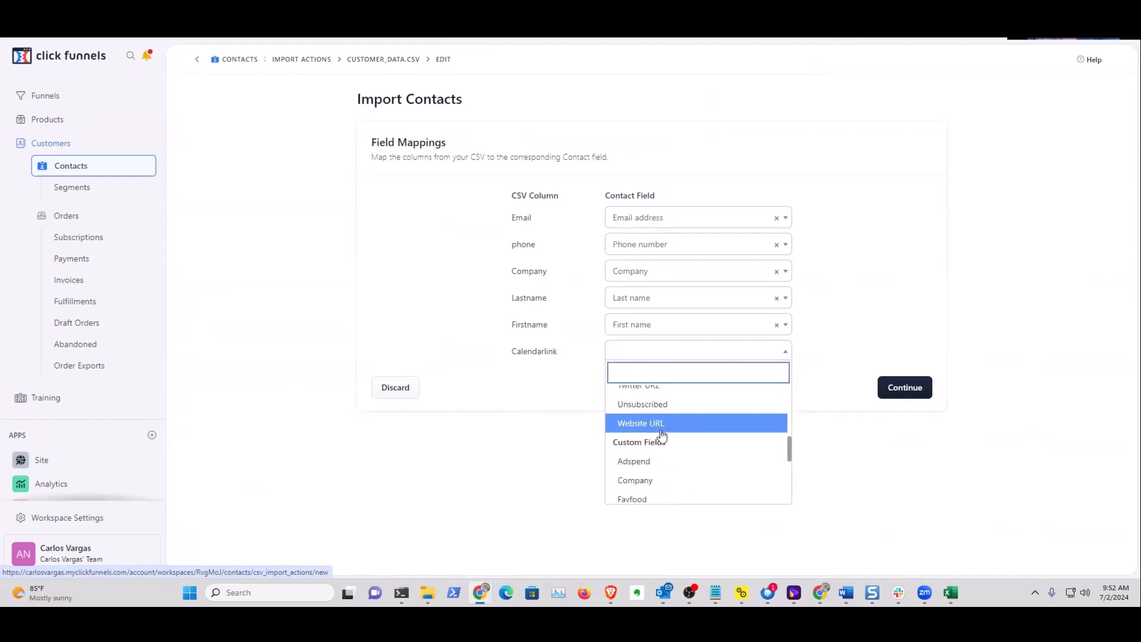
{"action": "scroll", "coordinate": [656, 442], "scroll_direction": "down", "scroll_amount": 3}
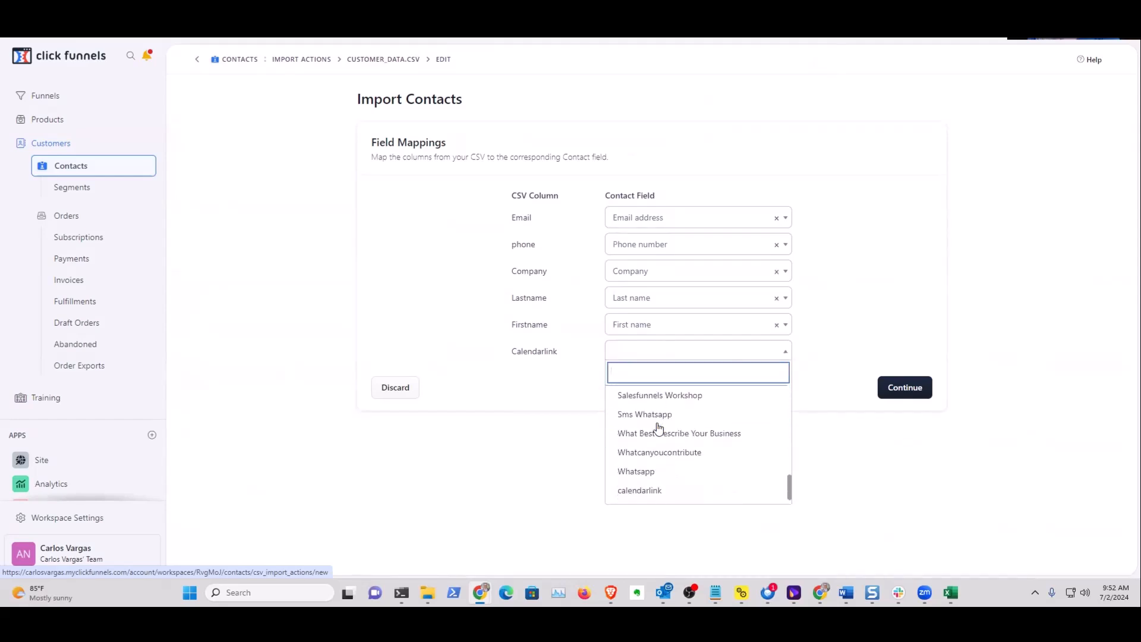
{"action": "left_click", "coordinate": [653, 475]}
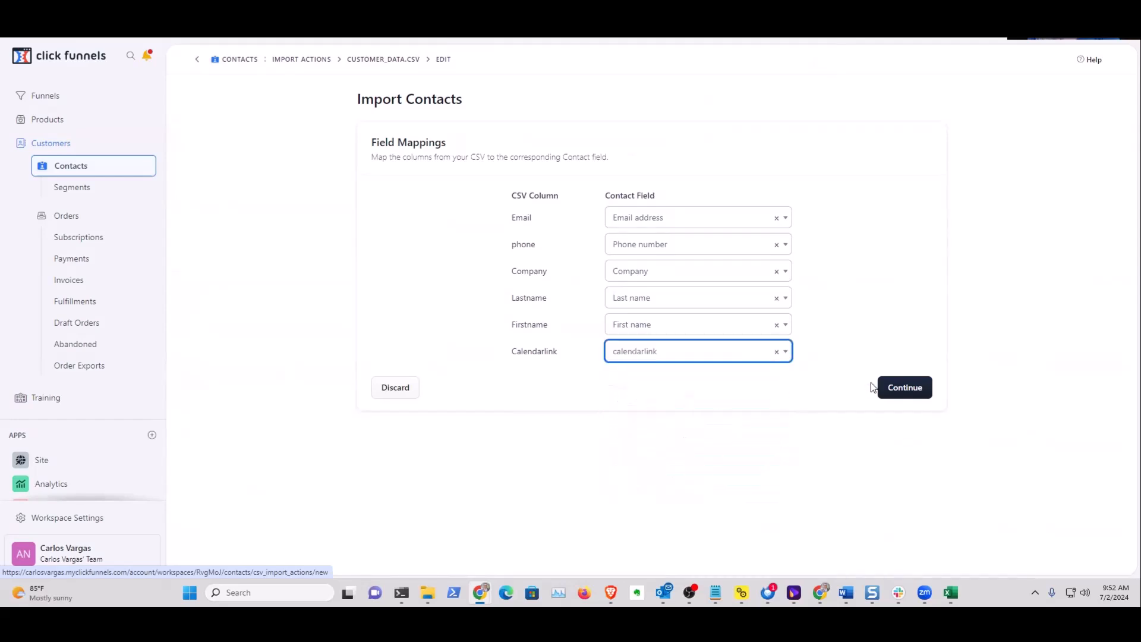
{"action": "left_click", "coordinate": [908, 387]}
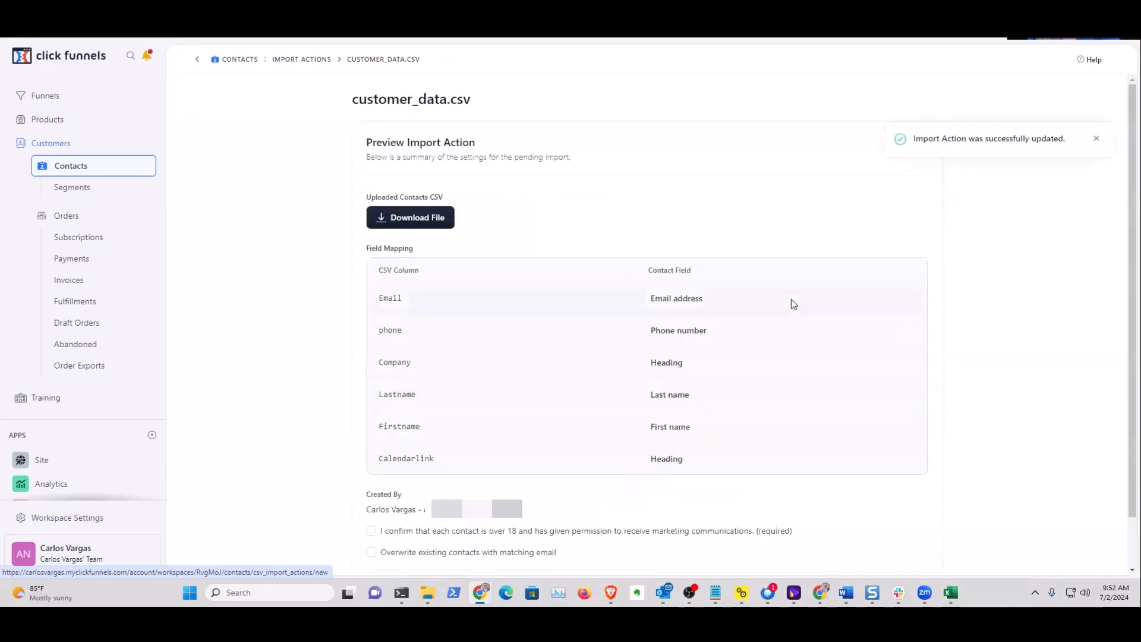
Confirm the contacts' age and marketing permission, enable overwriting existing contacts with matching email, and run the import
{"action": "scroll", "coordinate": [817, 393], "scroll_direction": "down", "scroll_amount": 1}
{"action": "left_click", "coordinate": [372, 476]}
{"action": "left_click", "coordinate": [369, 497]}
{"action": "left_click", "coordinate": [416, 539]}
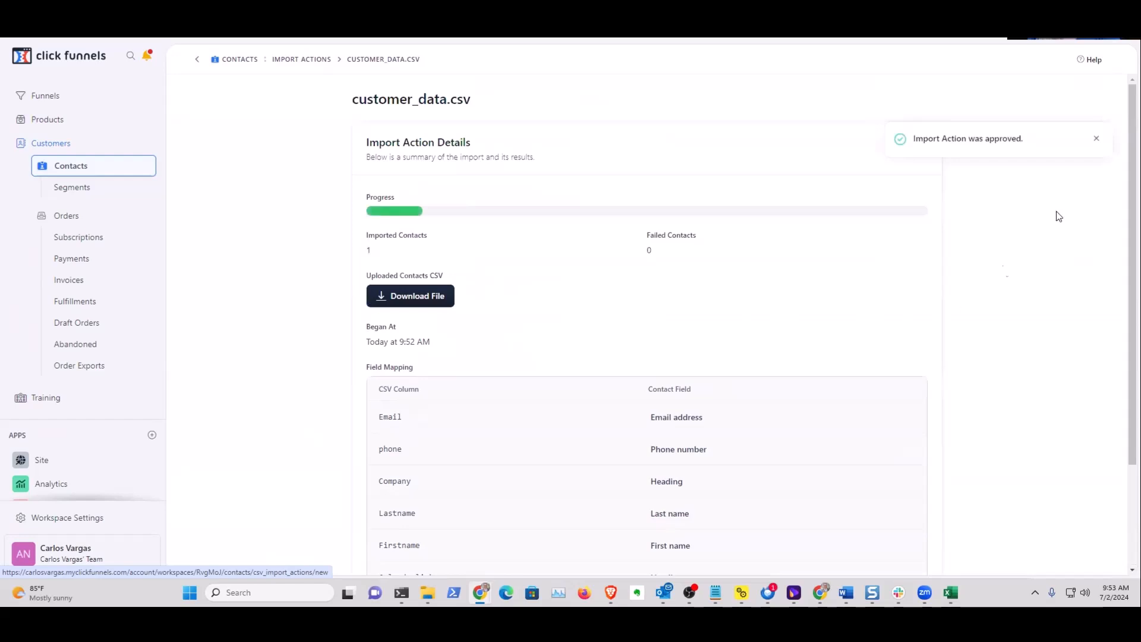
{"action": "left_click", "coordinate": [1094, 141]}
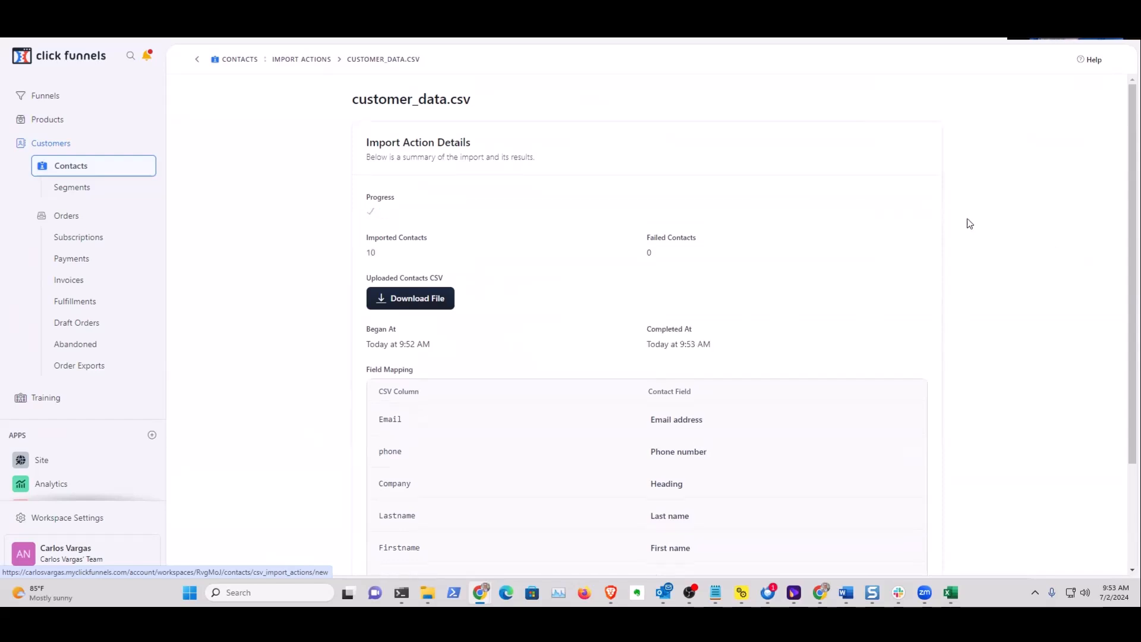
Return to the Contacts list and open the first imported contact's record
{"action": "left_click", "coordinate": [79, 168]}
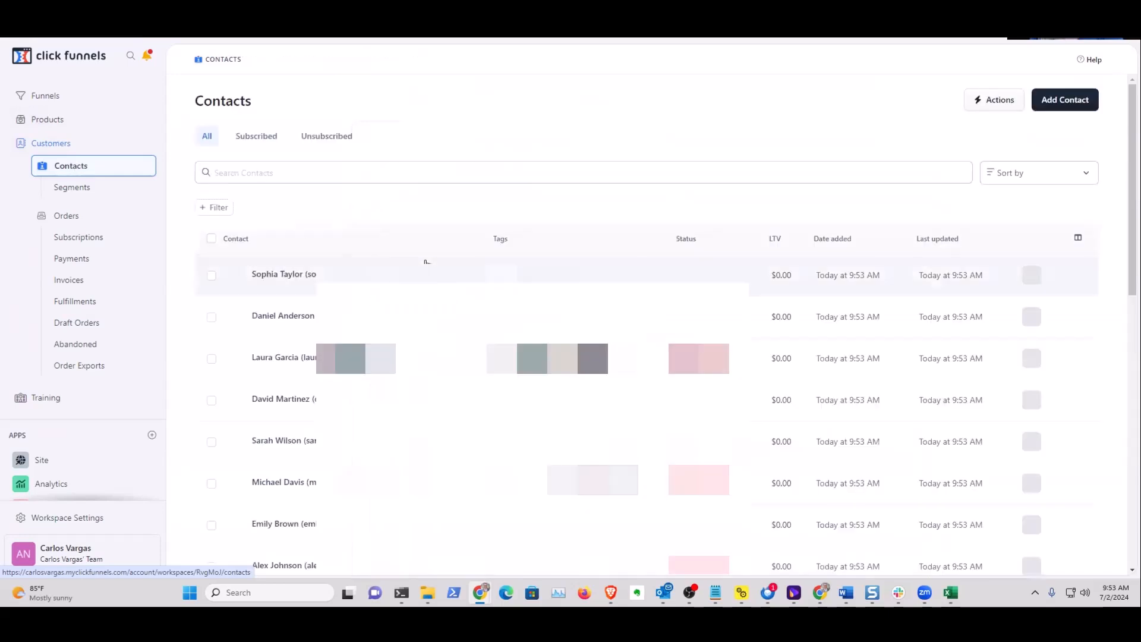
{"action": "left_click", "coordinate": [356, 274]}
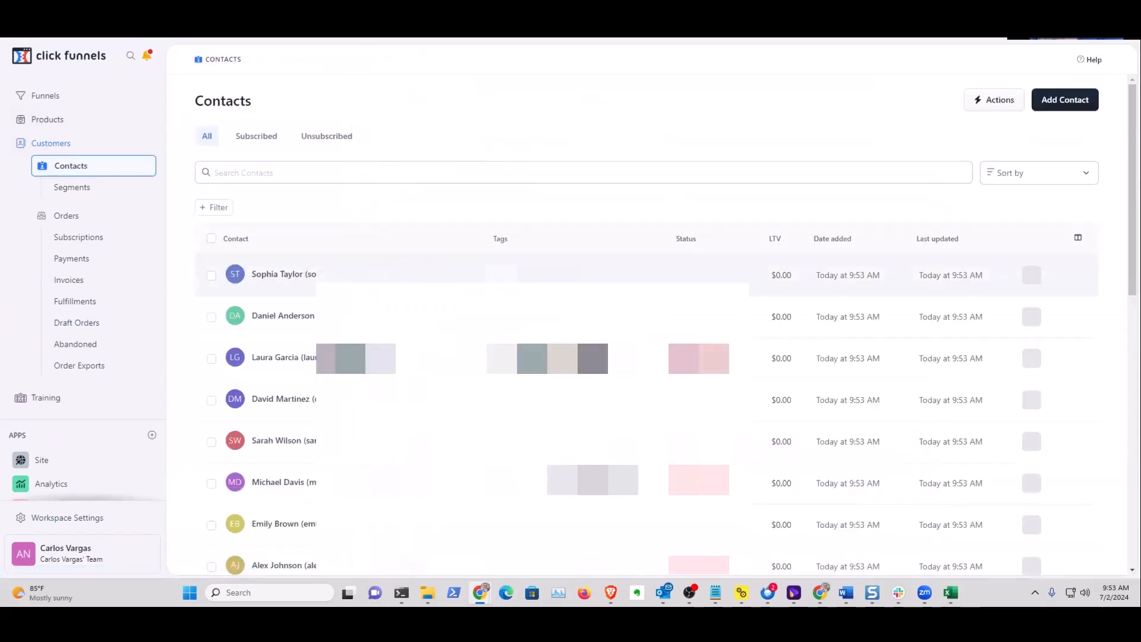